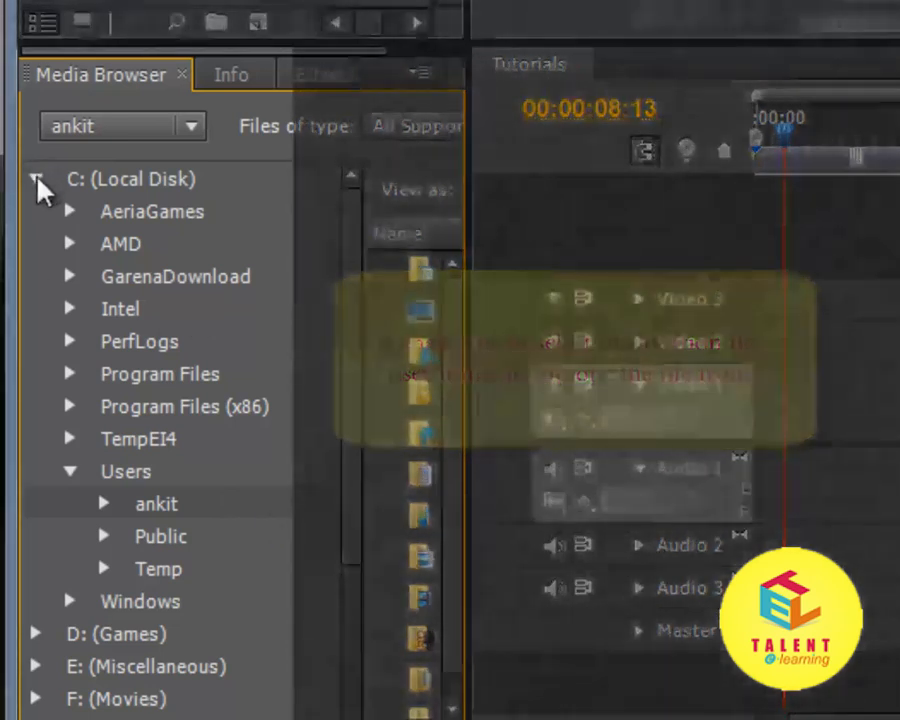
# Browse the D: (Games) drive in the Media Browser, and return to the recent user folder on C:.
pyautogui.click(36, 180)
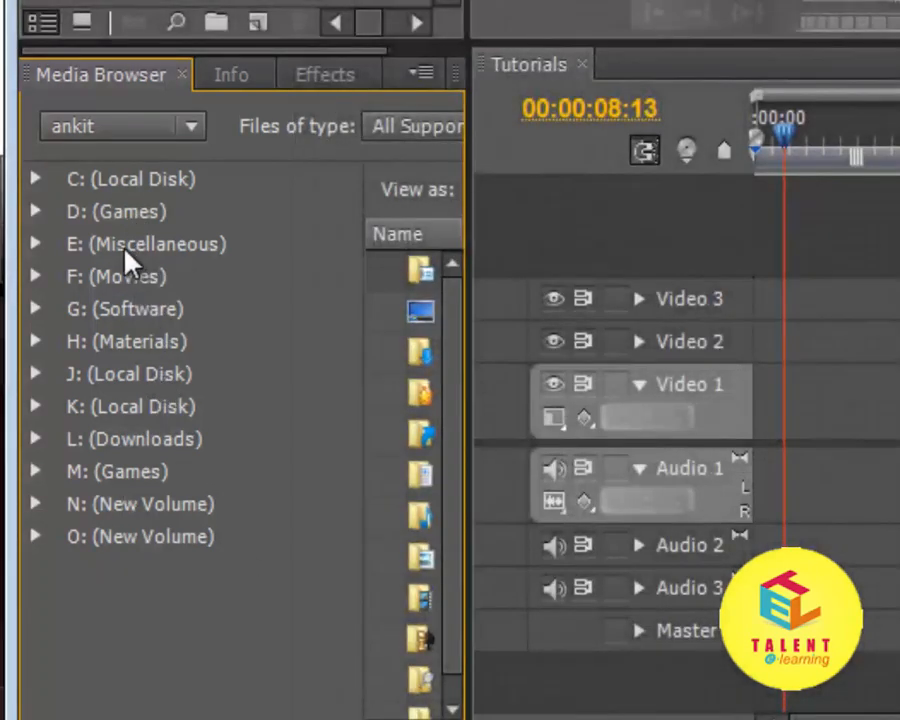
pyautogui.click(128, 207)
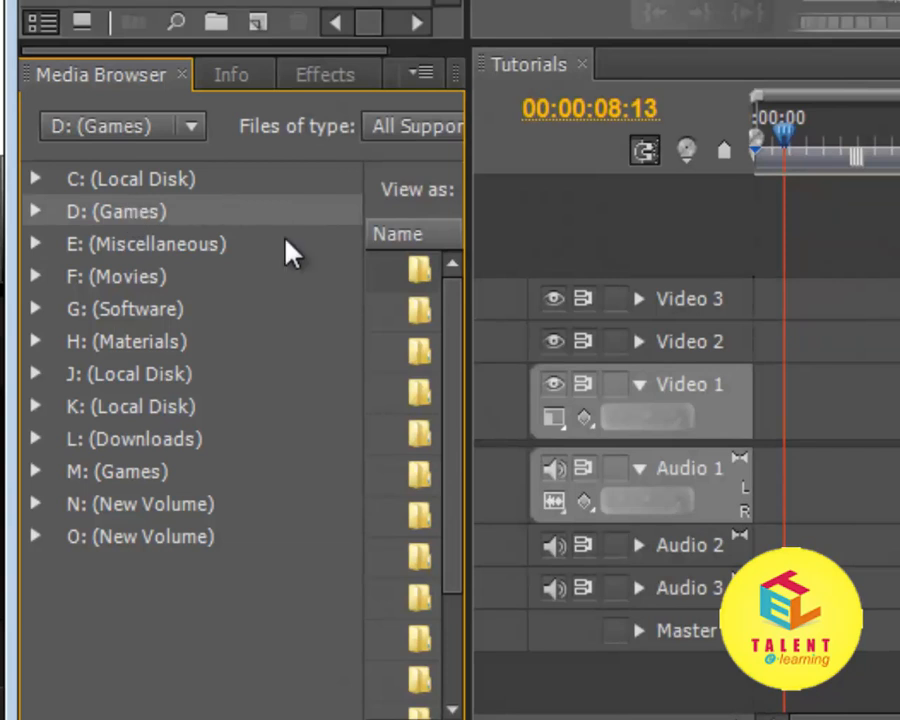
pyautogui.click(128, 128)
pyautogui.click(165, 220)
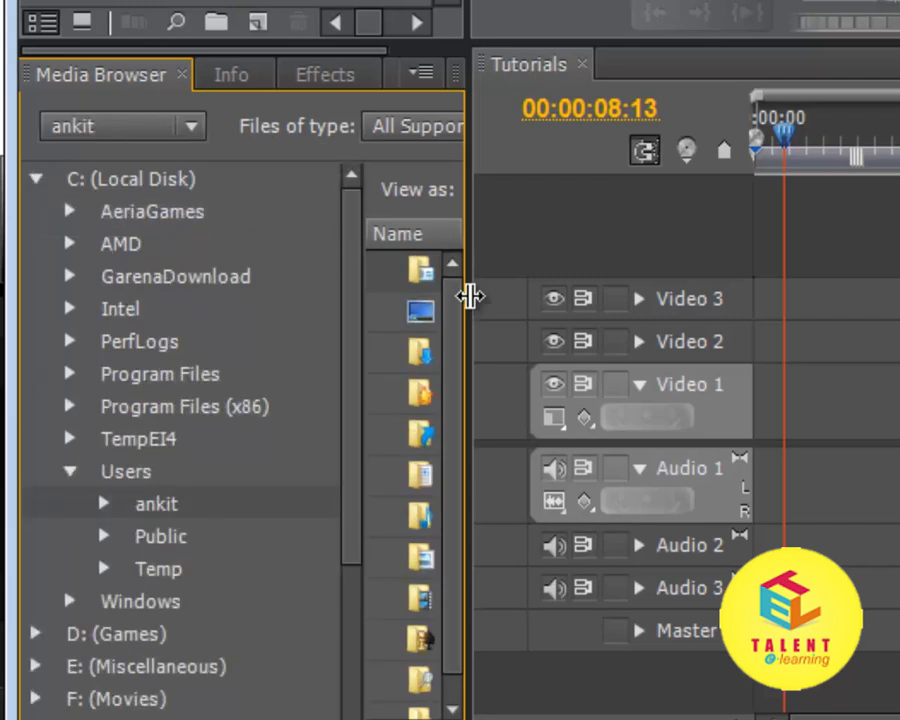
# Widen the Media Browser so the file paths show, and open the My Pictures folder.
pyautogui.moveTo(470, 295); pyautogui.dragTo(818, 325)
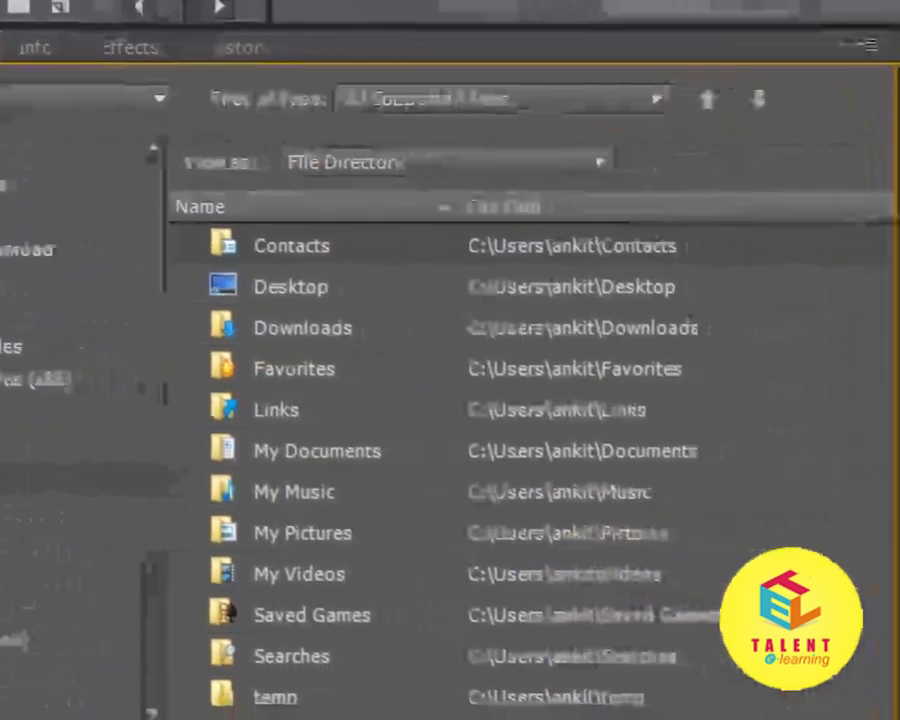
pyautogui.moveTo(896, 328); pyautogui.dragTo(806, 319)
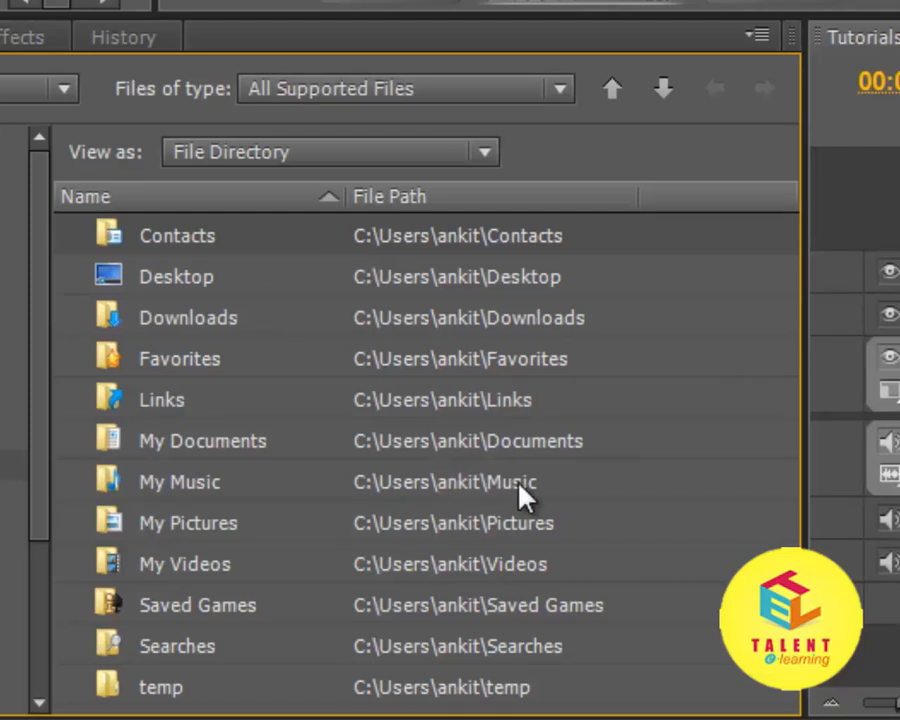
pyautogui.doubleClick(195, 536)
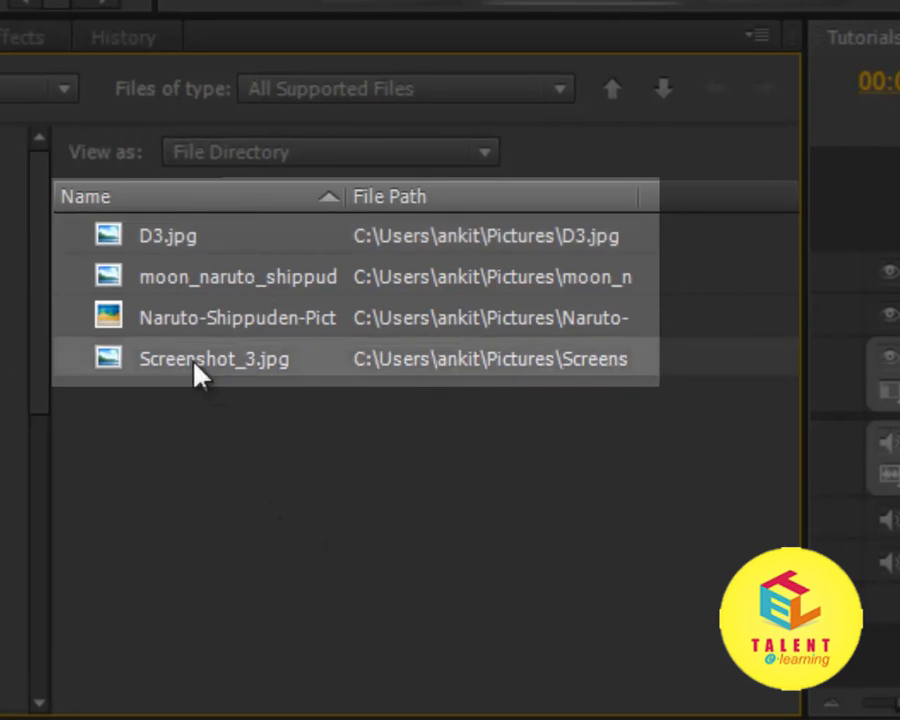
# Try to import Screenshot_3.jpg from the Pictures folder into the project.
pyautogui.keyDown('ctrl'); pyautogui.click(215, 319); pyautogui.keyUp('ctrl')
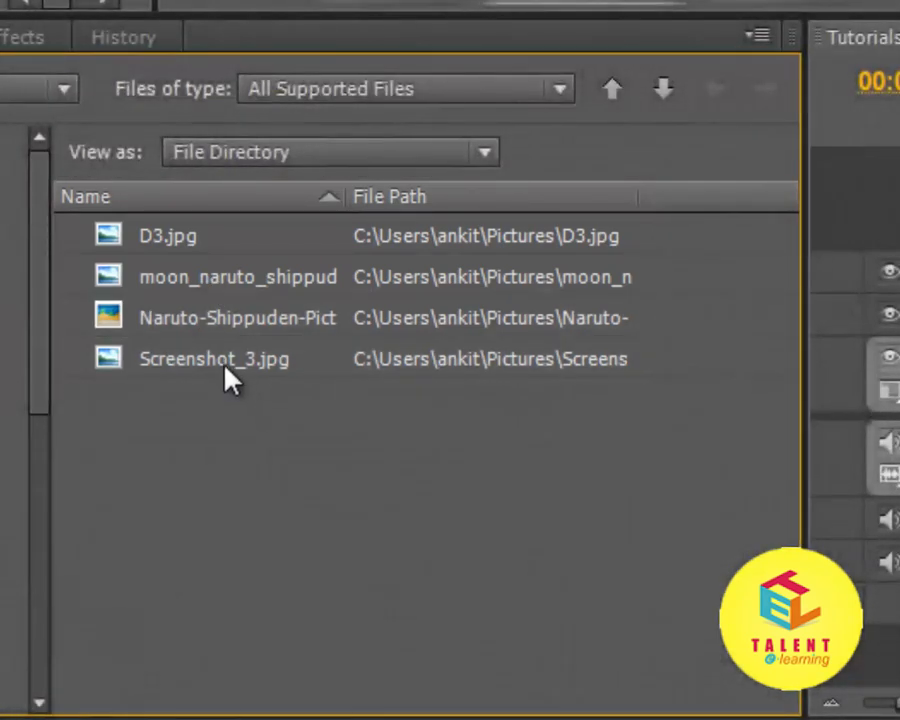
pyautogui.click(226, 372)
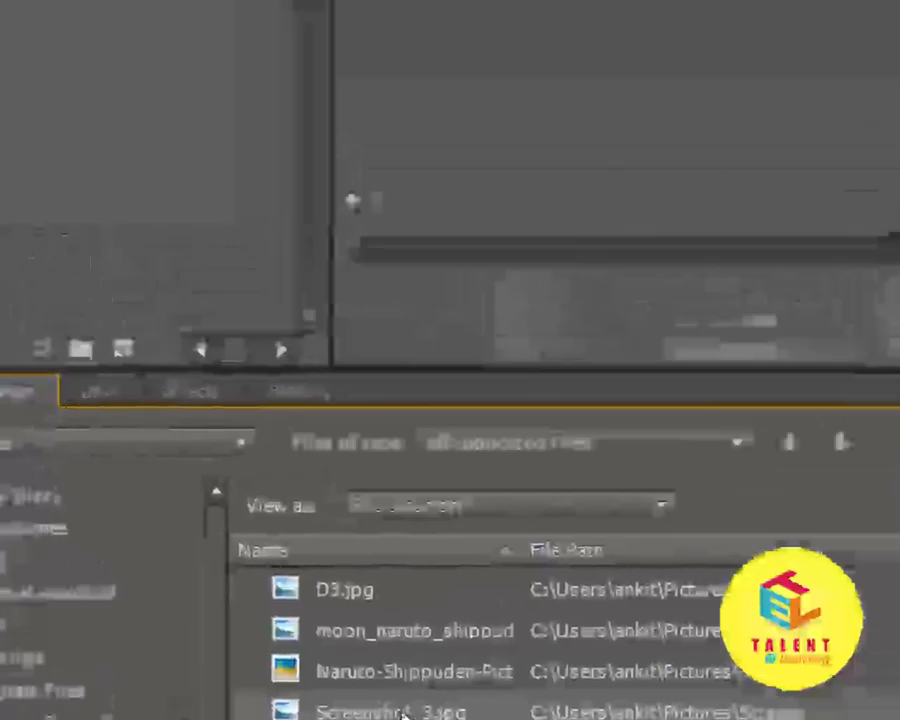
pyautogui.moveTo(404, 715); pyautogui.dragTo(147, 138)
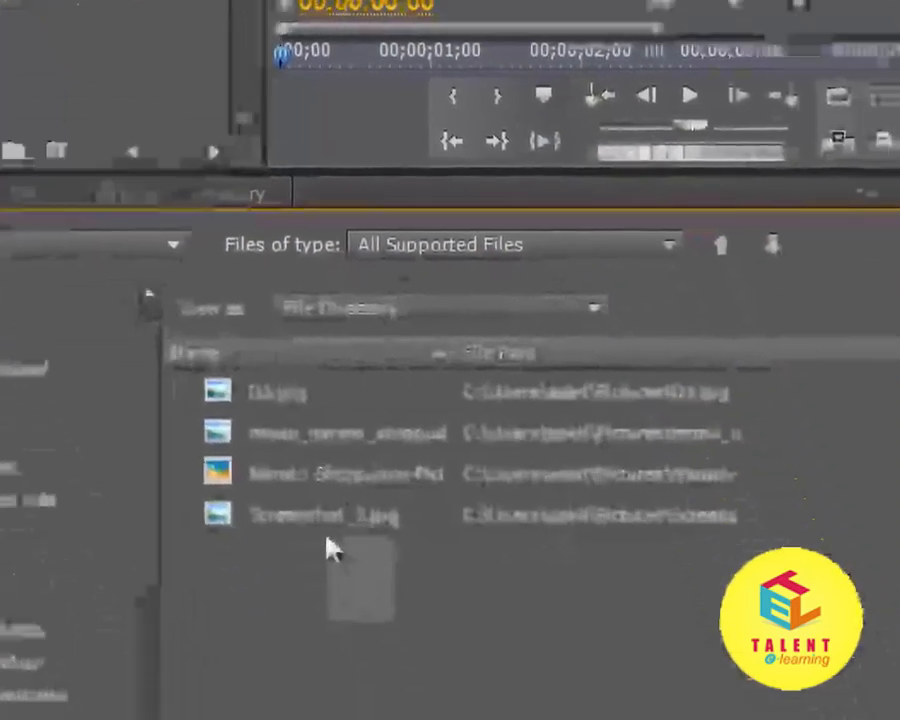
pyautogui.moveTo(326, 539); pyautogui.dragTo(279, 470)
pyautogui.click(279, 470)
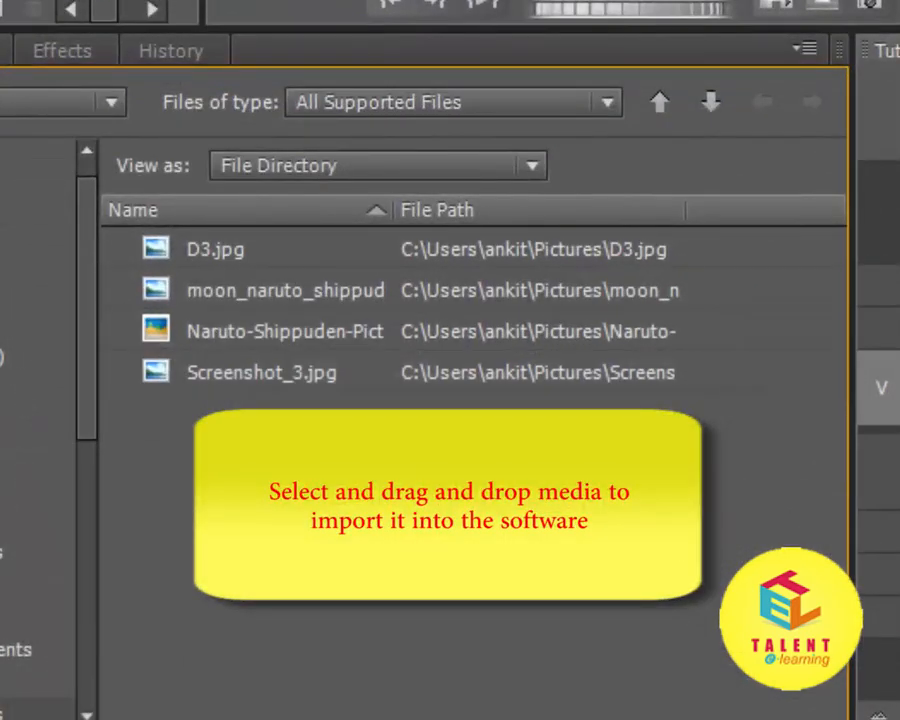
# Try selecting all four images as a group, and remove them from the selection one at a time.
pyautogui.click(277, 378)
pyautogui.moveTo(276, 378); pyautogui.dragTo(248, 248)
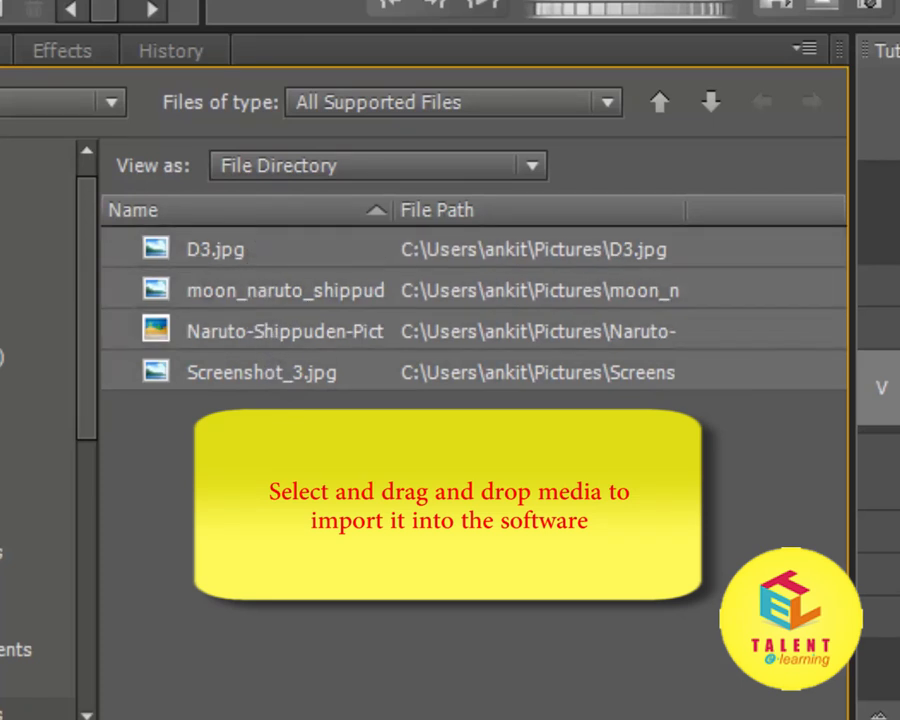
pyautogui.click(279, 450)
pyautogui.click(253, 251)
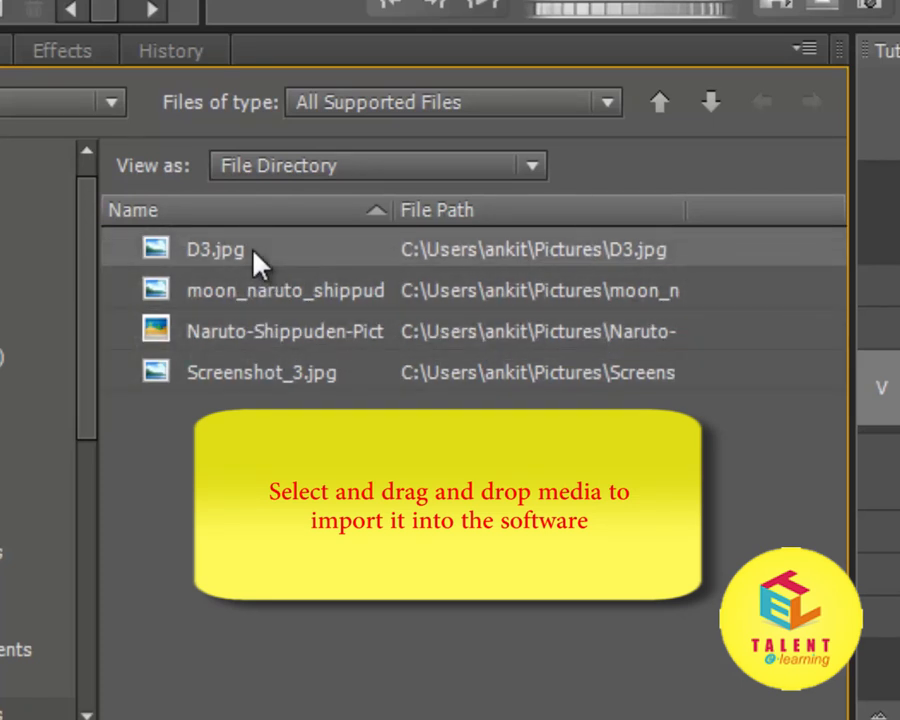
pyautogui.keyDown('shift'); pyautogui.click(270, 378); pyautogui.keyUp('shift')
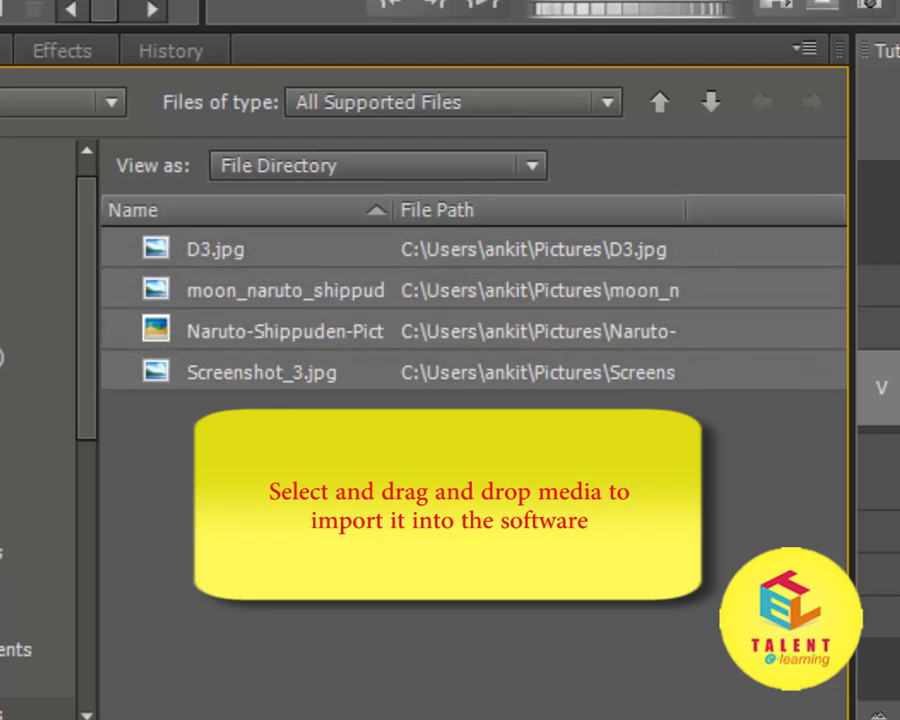
pyautogui.keyDown('ctrl'); pyautogui.click(279, 335); pyautogui.keyUp('ctrl')
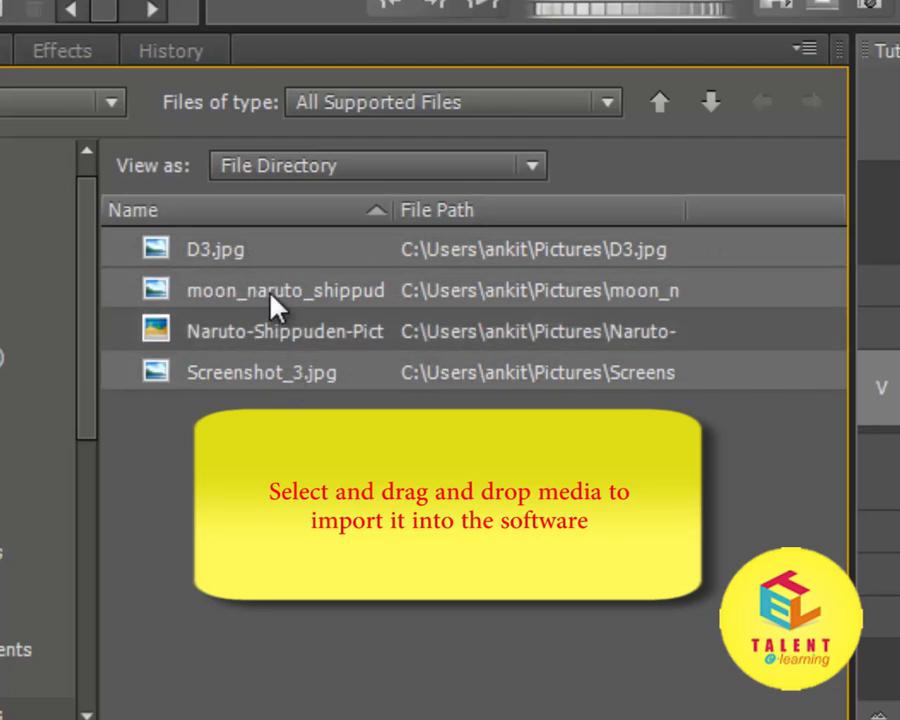
pyautogui.keyDown('ctrl'); pyautogui.click(276, 302); pyautogui.keyUp('ctrl')
pyautogui.keyDown('ctrl'); pyautogui.click(280, 380); pyautogui.keyUp('ctrl')
pyautogui.keyDown('ctrl'); pyautogui.click(274, 252); pyautogui.keyUp('ctrl')
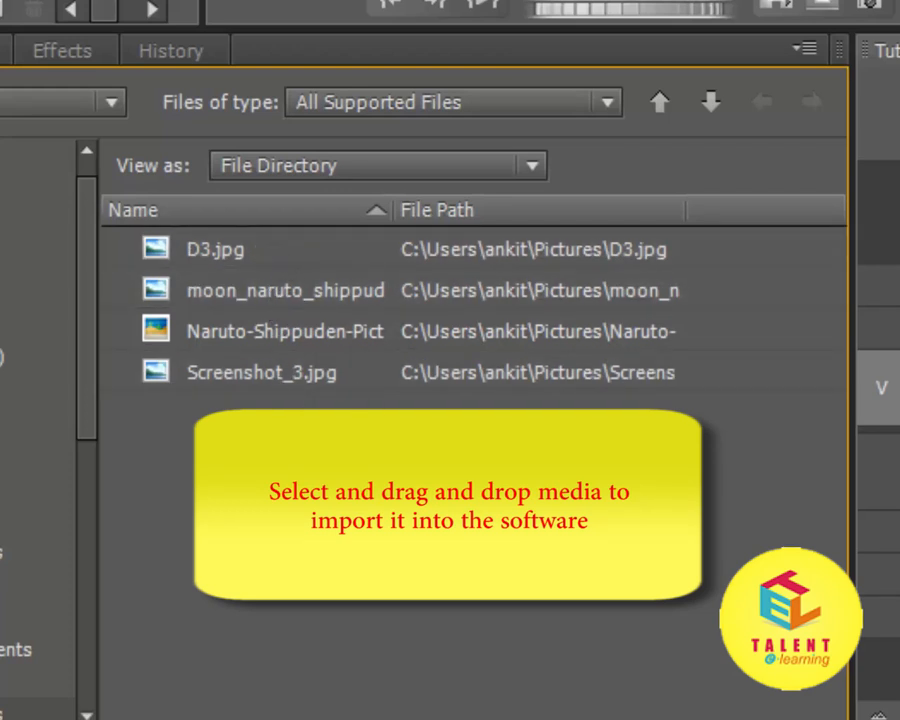
# Import D3.jpg, the moon_naruto_shippuden image and the Naruto-Shippuden picture together into the project, and clear the selection.
pyautogui.click(252, 252)
pyautogui.keyDown('shift'); pyautogui.click(284, 336); pyautogui.keyUp('shift')
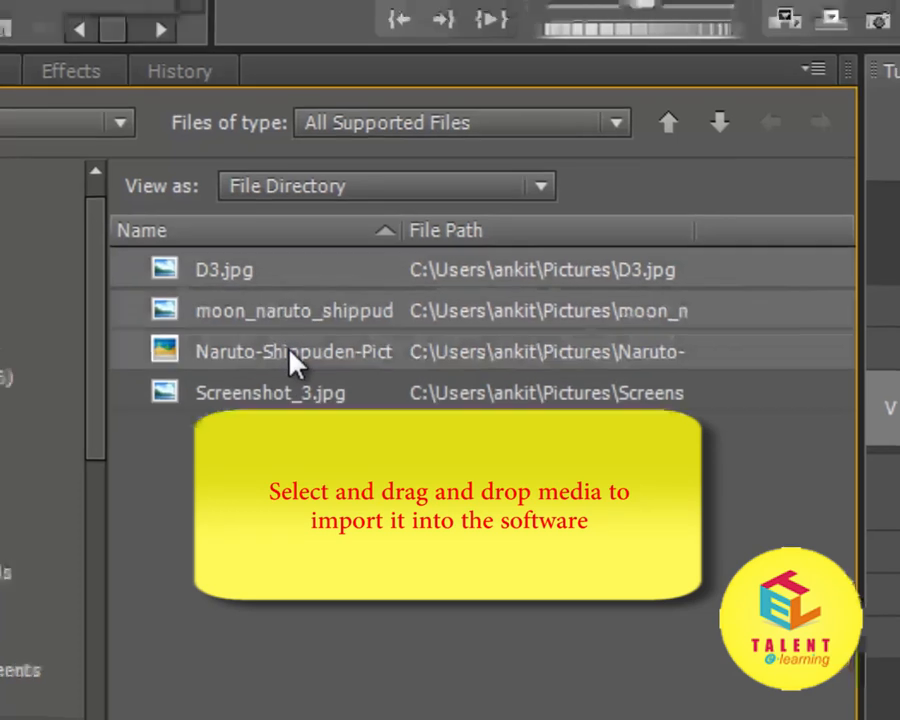
pyautogui.moveTo(290, 362); pyautogui.dragTo(0, 0)
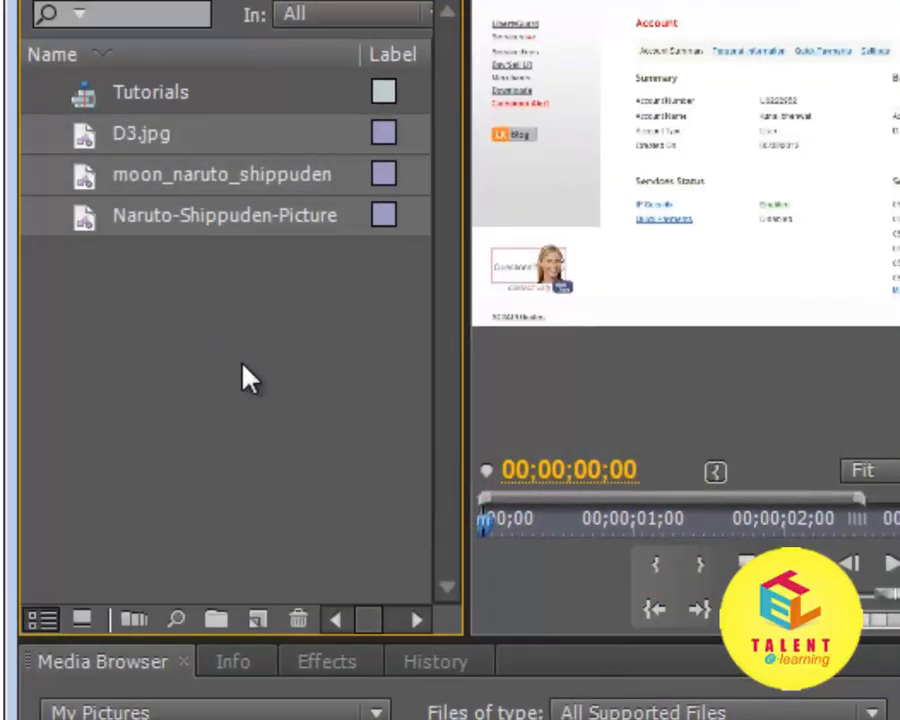
pyautogui.click(244, 368)
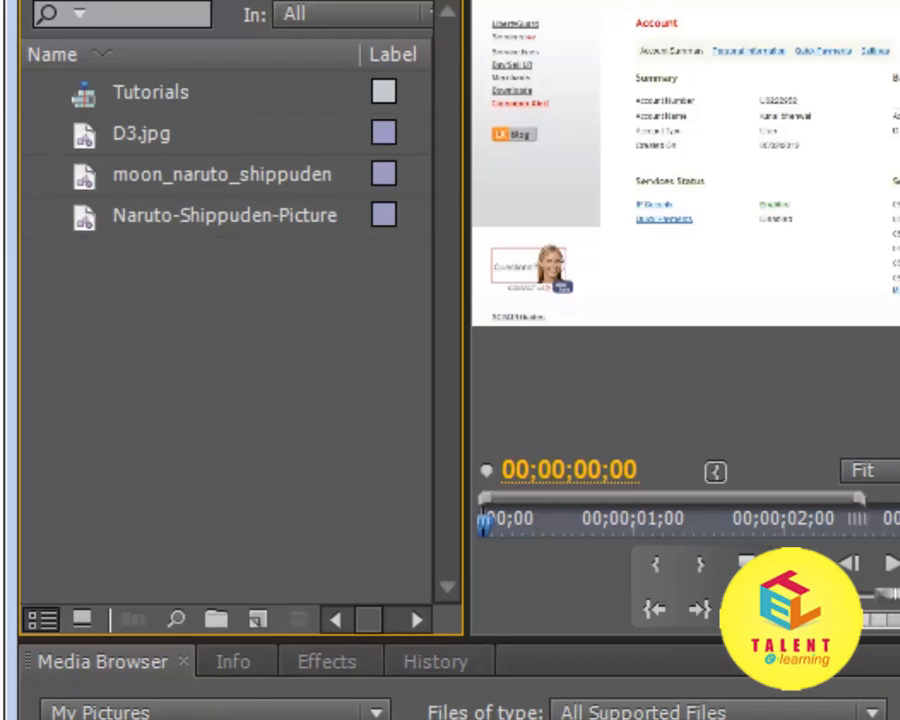
# Select the D3, moon_naruto and Naruto-Shippuden images individually in the Media Browser, and clear the selection.
pyautogui.hotkey('shift', '8')
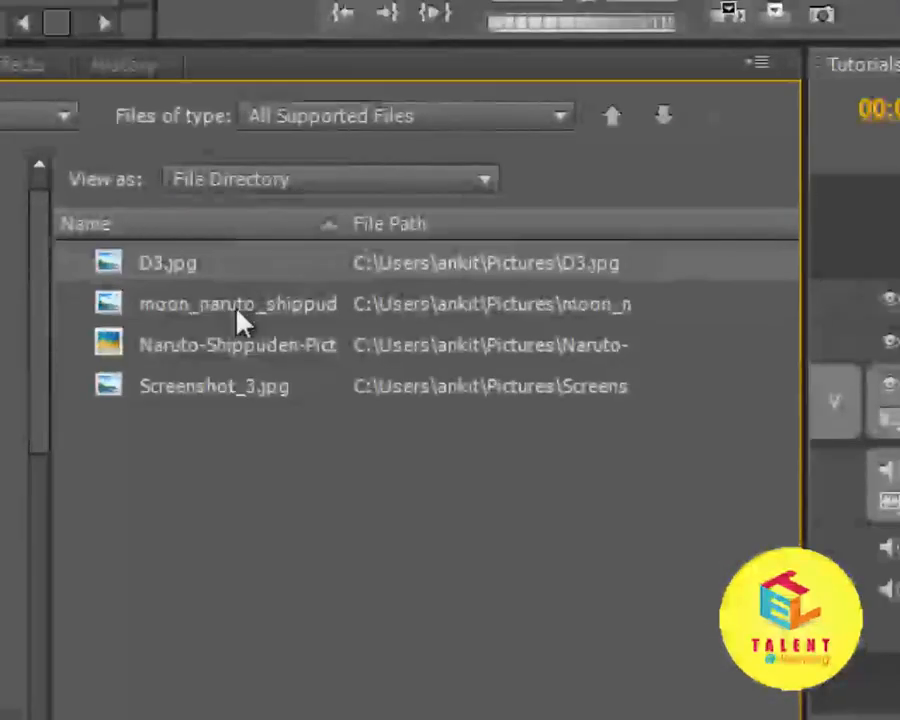
pyautogui.keyDown('ctrl'); pyautogui.click(237, 345); pyautogui.keyUp('ctrl')
pyautogui.keyDown('ctrl'); pyautogui.click(237, 310); pyautogui.keyUp('ctrl')
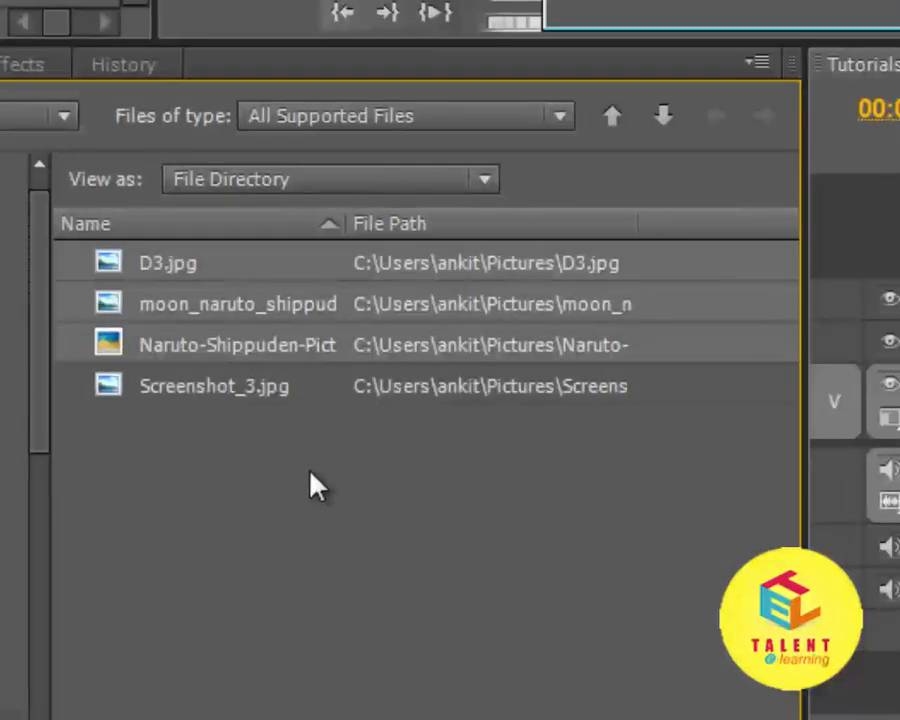
pyautogui.click(317, 487)
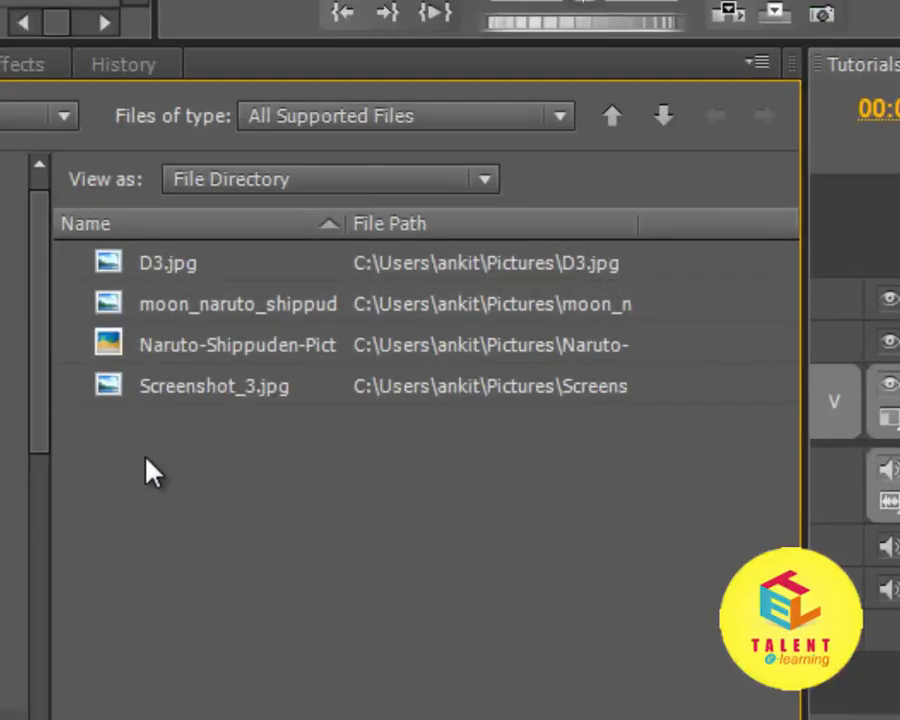
# Import Screenshot_3.jpg from the Pictures folder into the project, and deselect it.
pyautogui.click(170, 395)
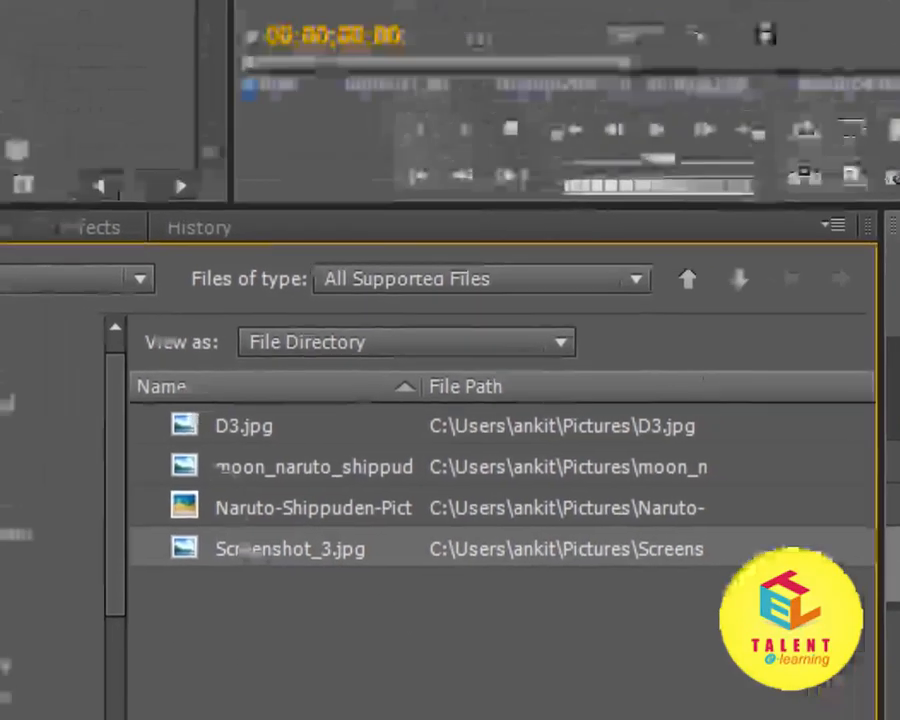
pyautogui.moveTo(170, 393); pyautogui.dragTo(88, 437)
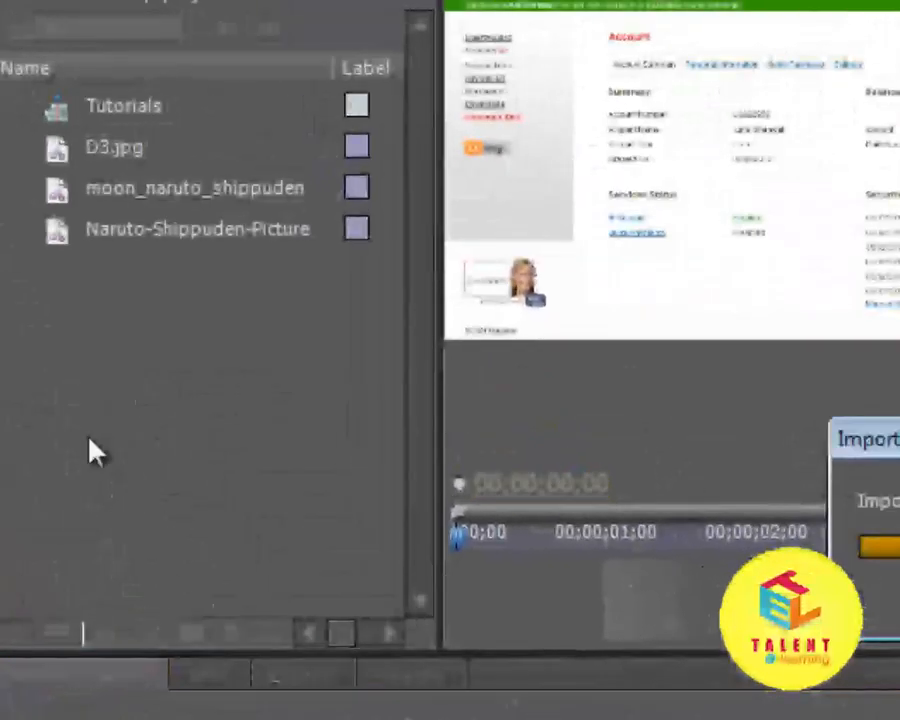
pyautogui.click(201, 552)
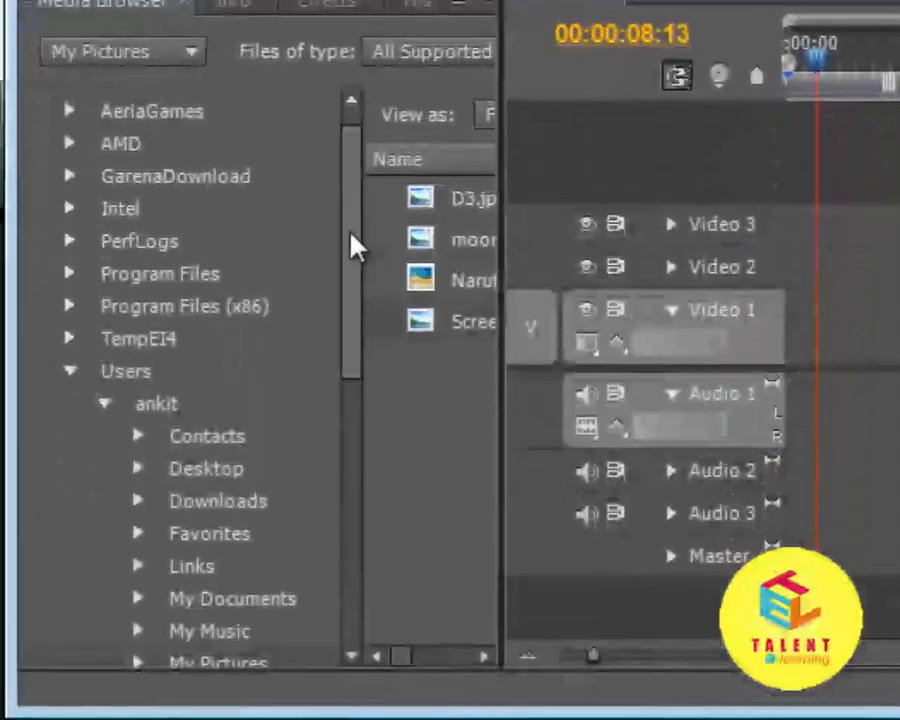
pyautogui.moveTo(346, 370); pyautogui.dragTo(344, 359)
pyautogui.moveTo(349, 220); pyautogui.dragTo(349, 198)
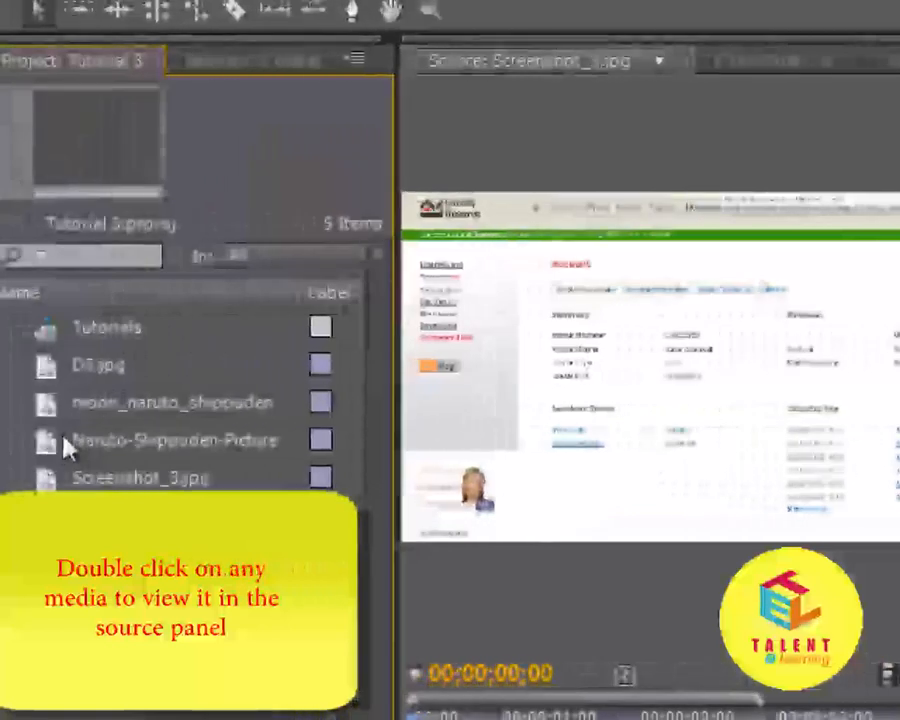
# Preview the Naruto-Shippuden, moon_naruto_shippuden and D3.jpg images one after another in the Source monitor.
pyautogui.doubleClick(50, 447)
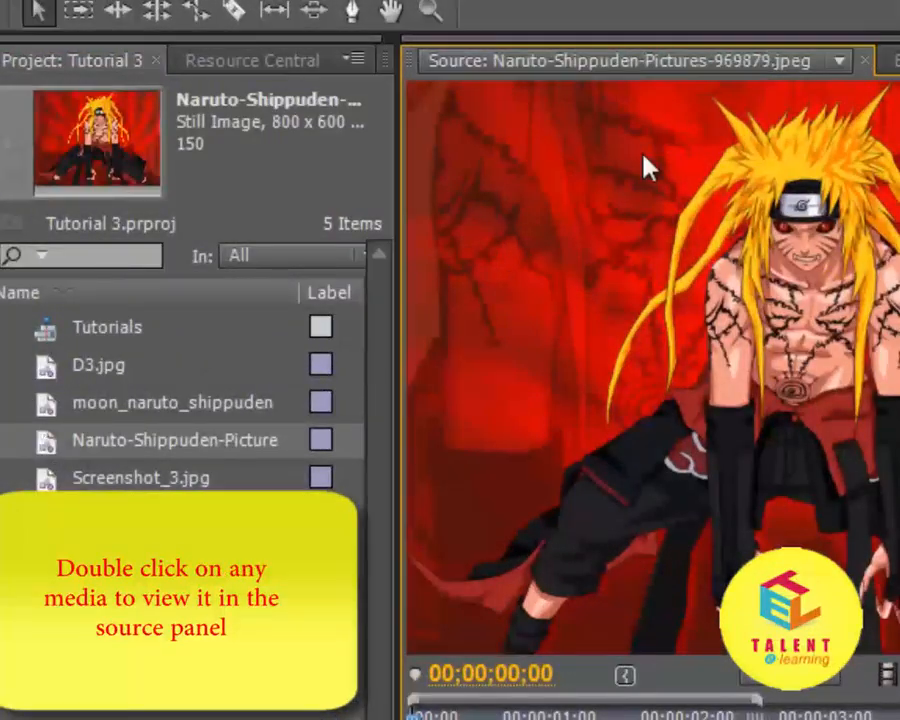
pyautogui.doubleClick(44, 401)
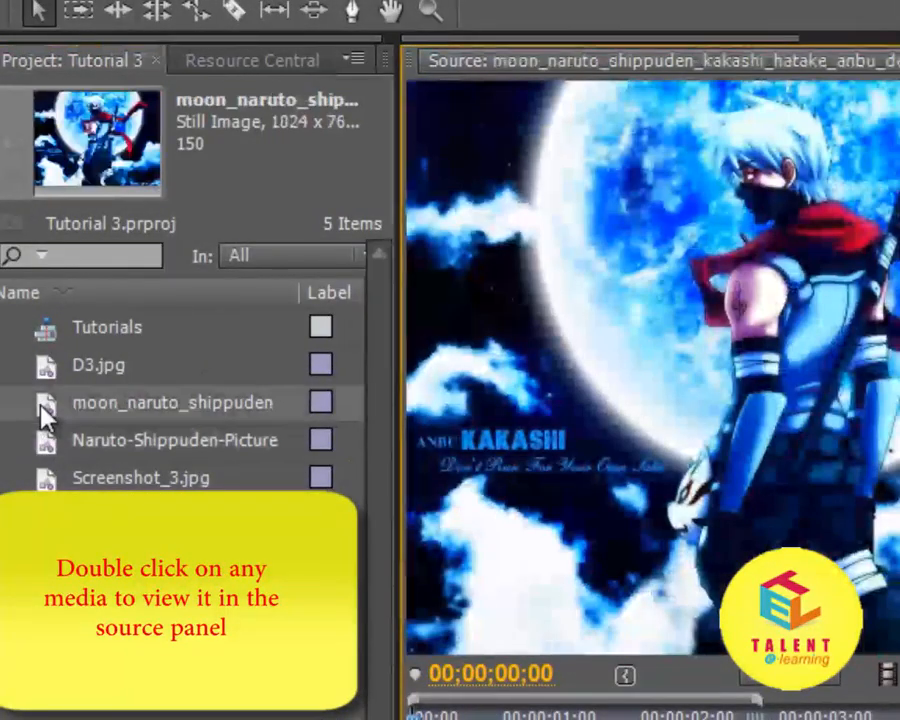
pyautogui.doubleClick(44, 372)
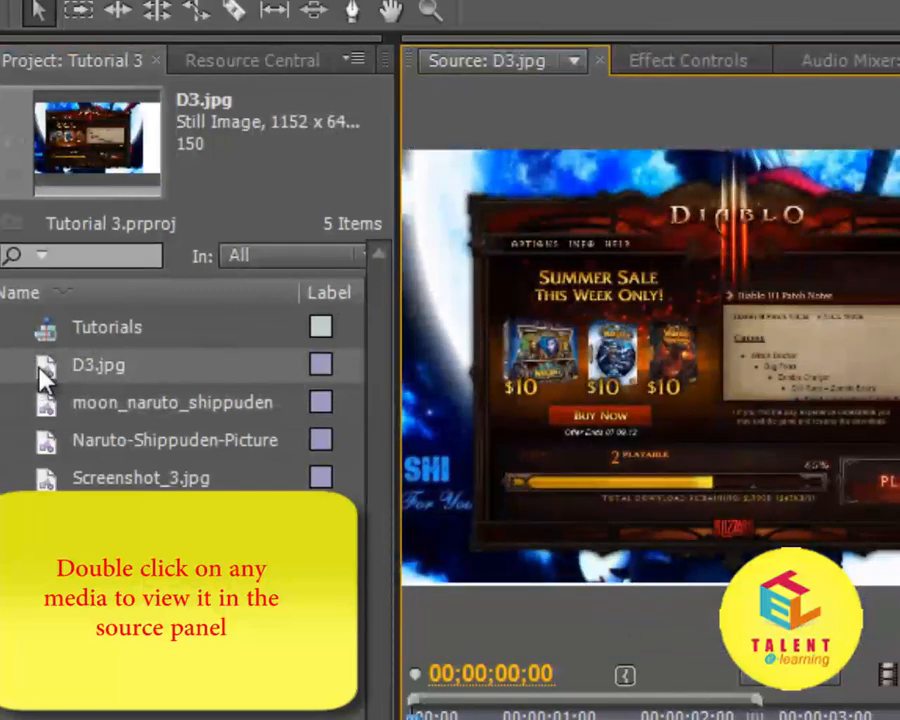
pyautogui.click(68, 508)
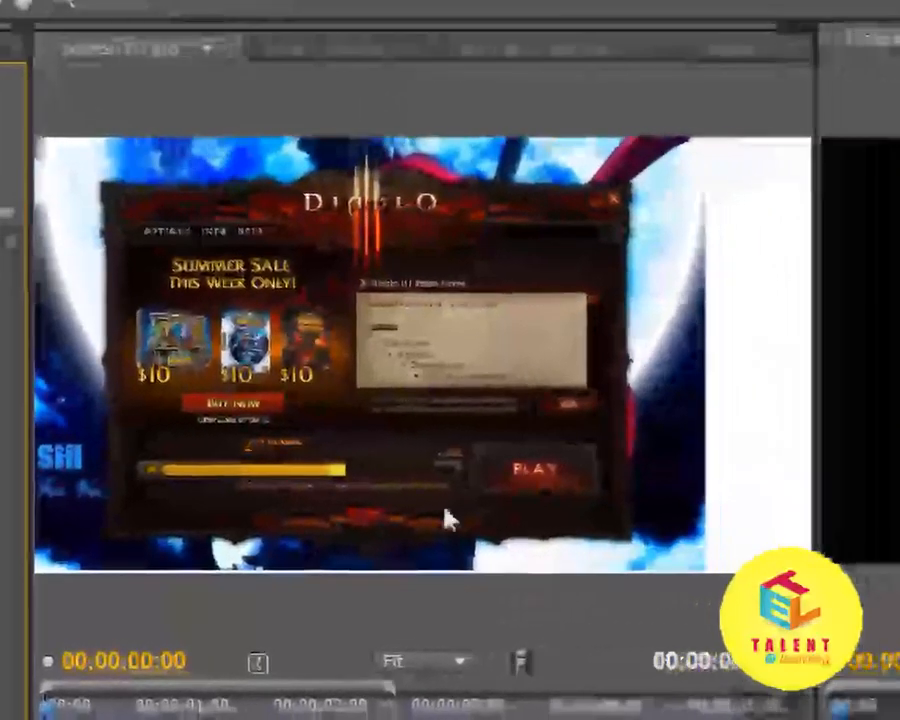
pyautogui.click(363, 399)
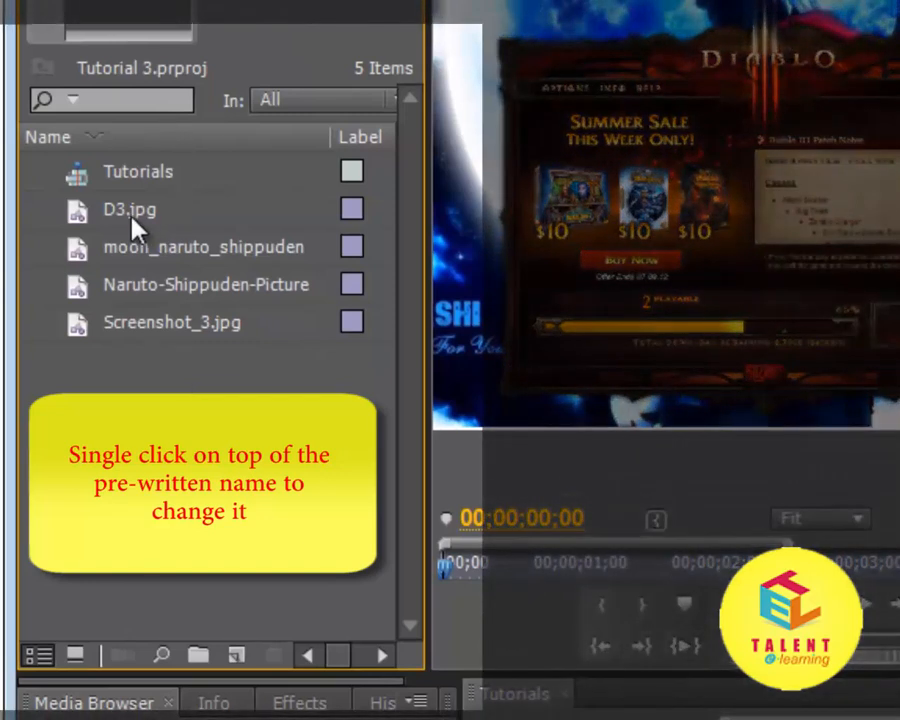
# Rename the four imported images in the project, in list order, as 1, 2, 3 and 4.
pyautogui.click(128, 214)
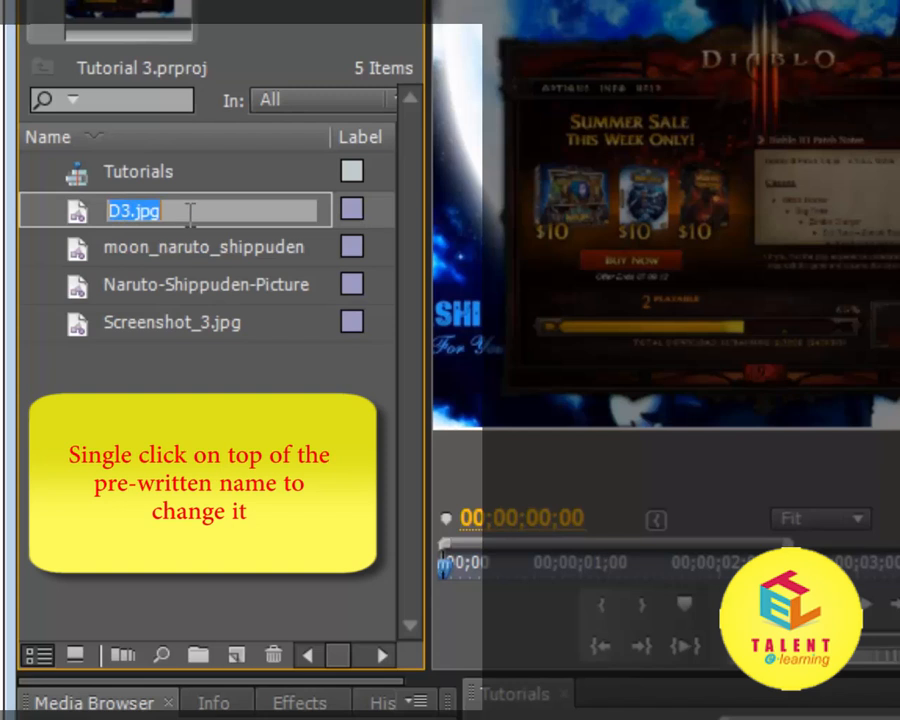
pyautogui.write('1')
pyautogui.press('Tab')
pyautogui.write('2')
pyautogui.press('Tab')
pyautogui.write('3')
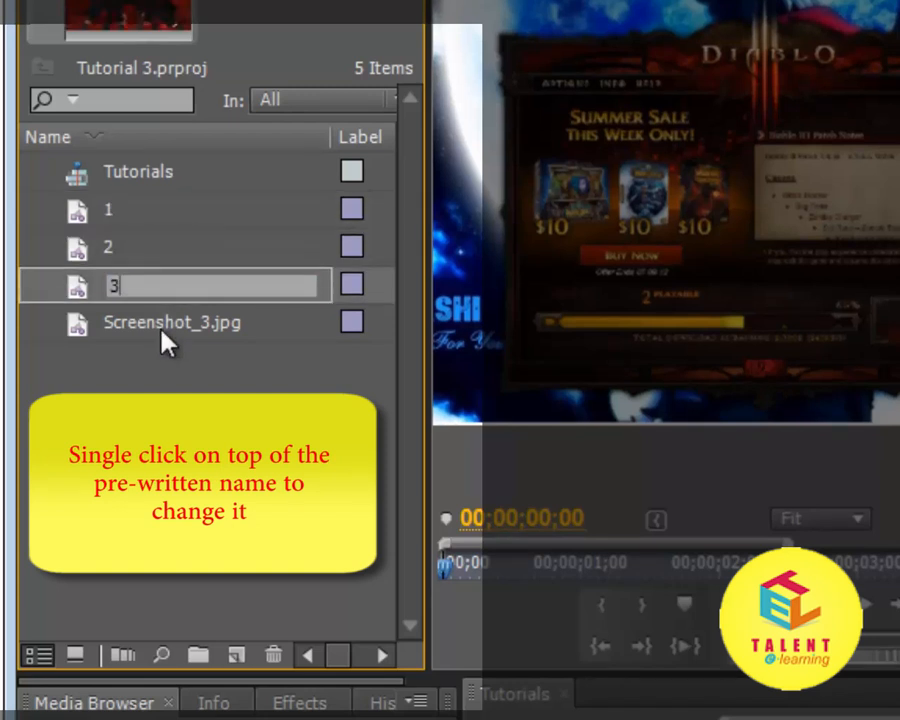
pyautogui.press('Tab')
pyautogui.write('4')
pyautogui.press('Return')
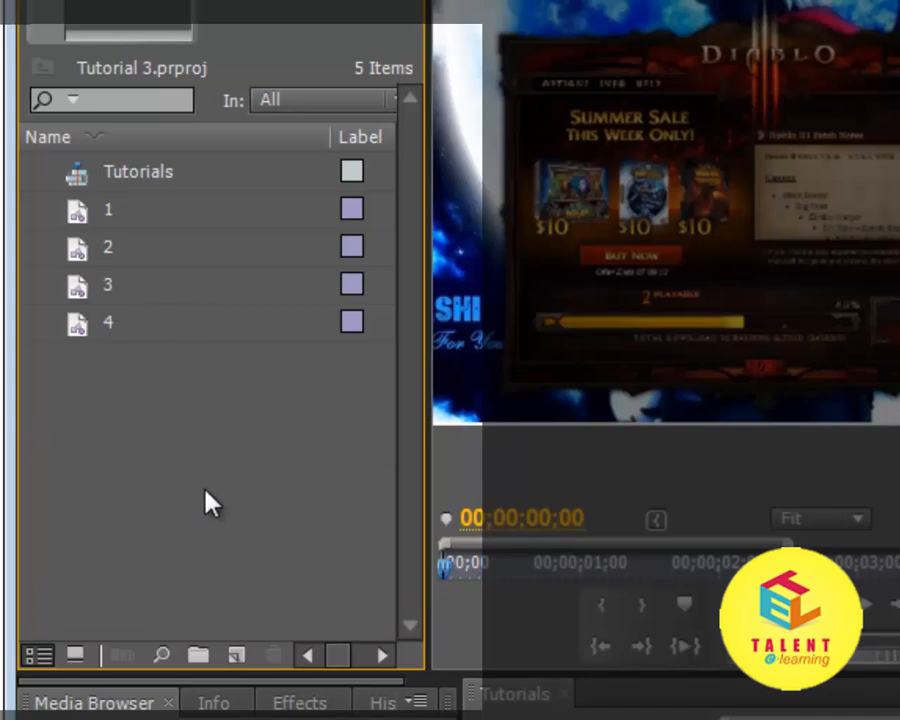
# Create a new bin in the project and name it Images.
pyautogui.click(199, 655)
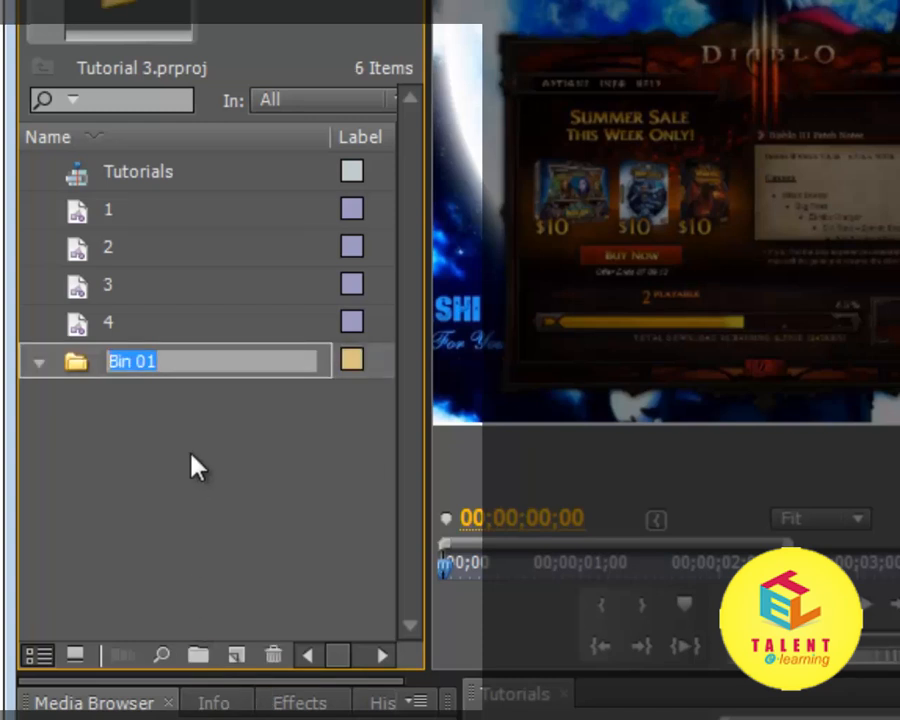
pyautogui.write('Images')
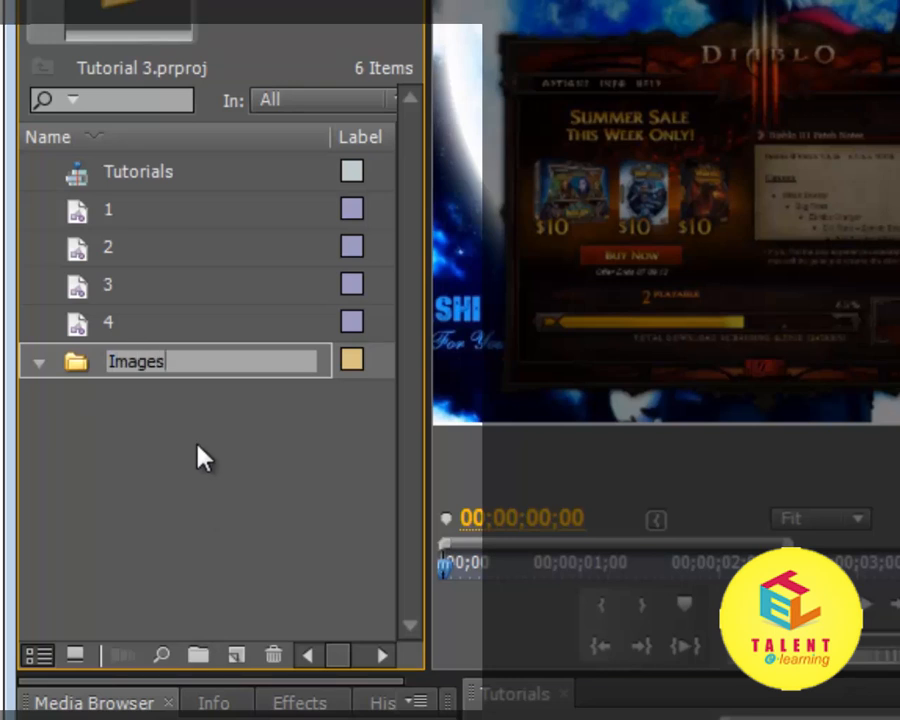
pyautogui.click(180, 542)
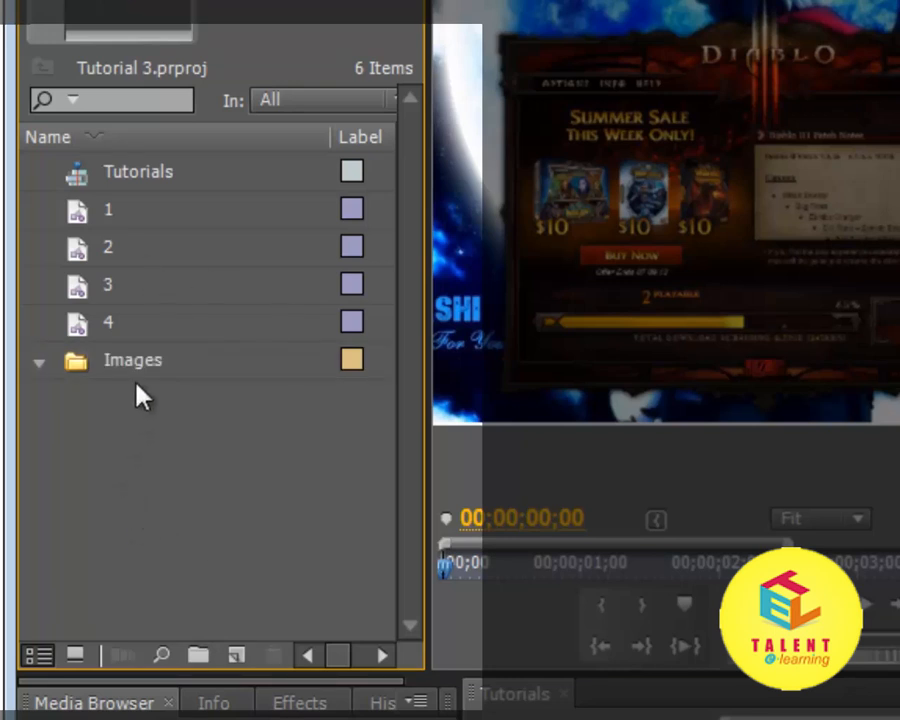
# Move the four images 1, 2, 3 and 4 together into the Images bin, and clear the selection.
pyautogui.click(78, 324)
pyautogui.keyDown('shift'); pyautogui.click(77, 214); pyautogui.keyUp('shift')
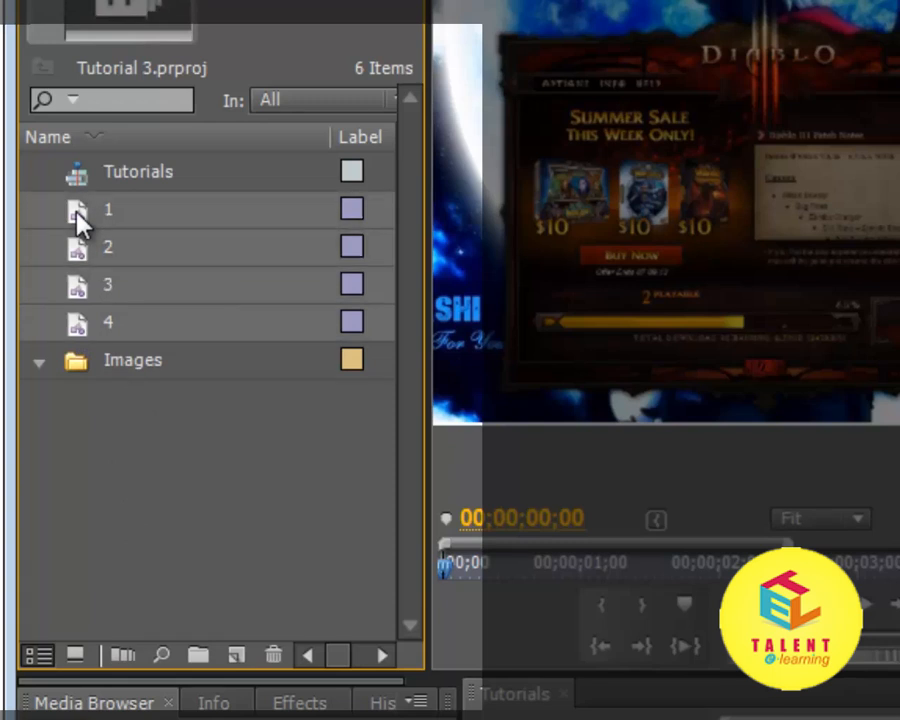
pyautogui.moveTo(78, 222); pyautogui.dragTo(136, 366)
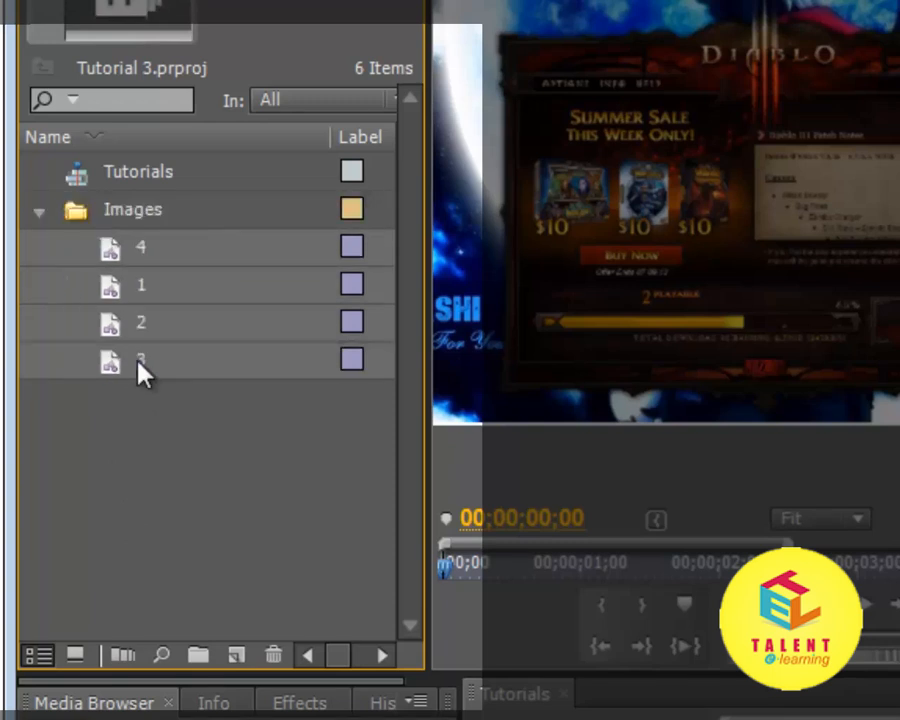
pyautogui.click(94, 504)
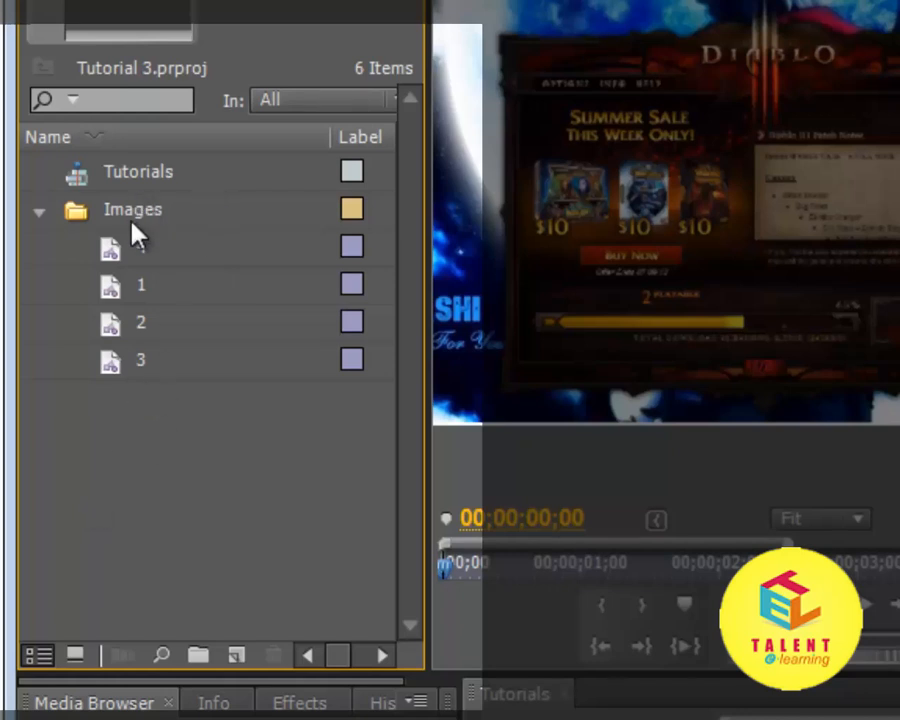
# Collapse the Images bin and save the project.
pyautogui.click(42, 222)
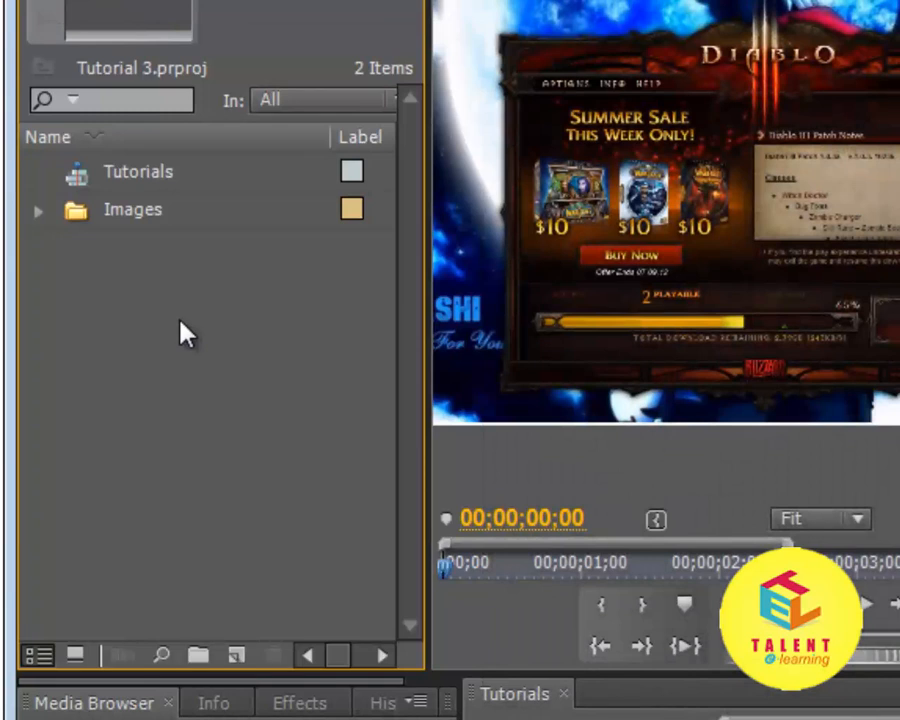
pyautogui.hotkey('ctrl', 's')
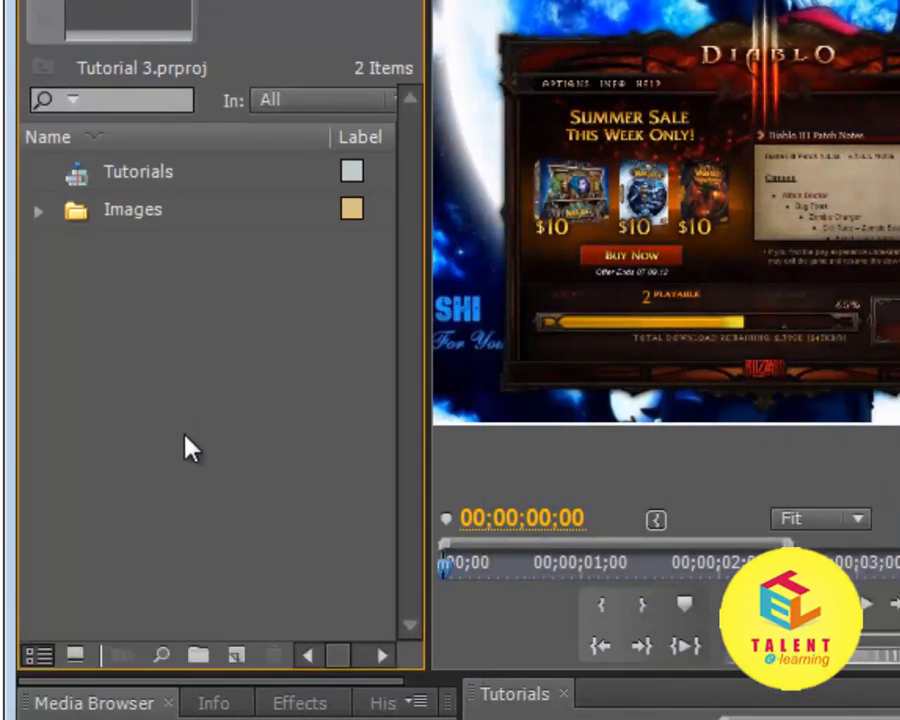